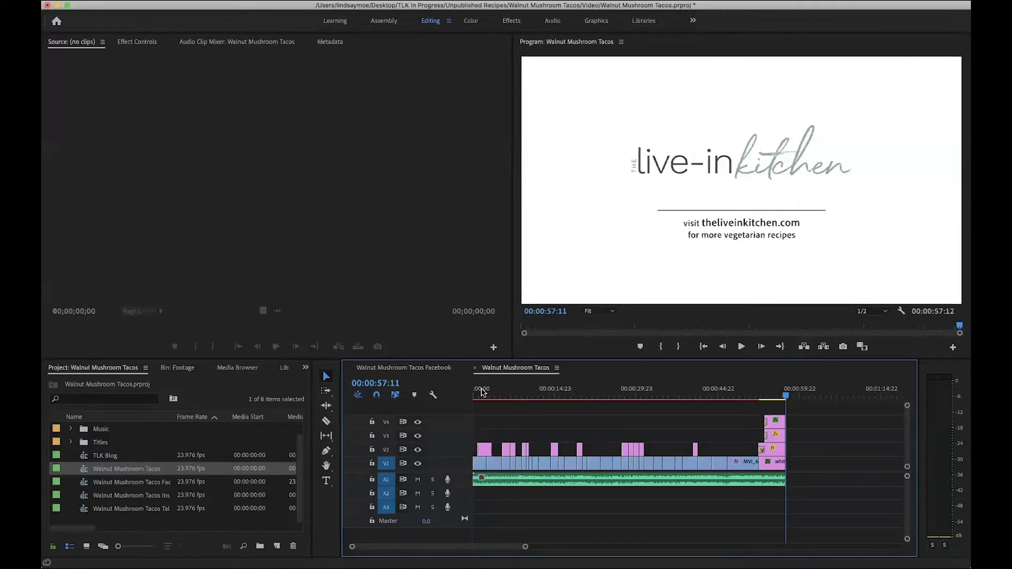
# Step: Select and copy all video, title and audio clips in the Walnut Mushroom Tacos timeline
pyautogui.moveTo(481, 393); pyautogui.dragTo(588, 393)
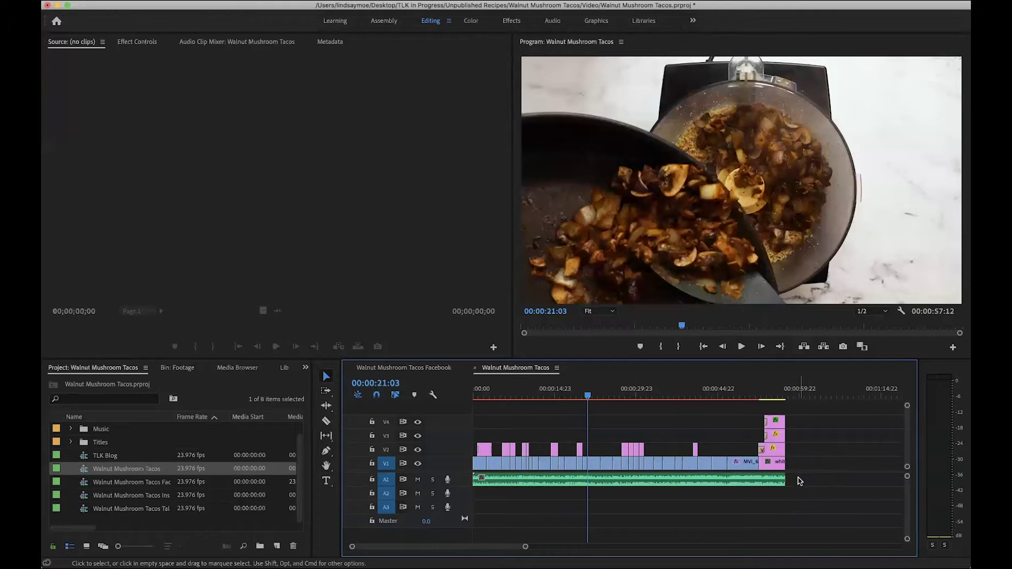
pyautogui.moveTo(799, 481); pyautogui.dragTo(455, 415)
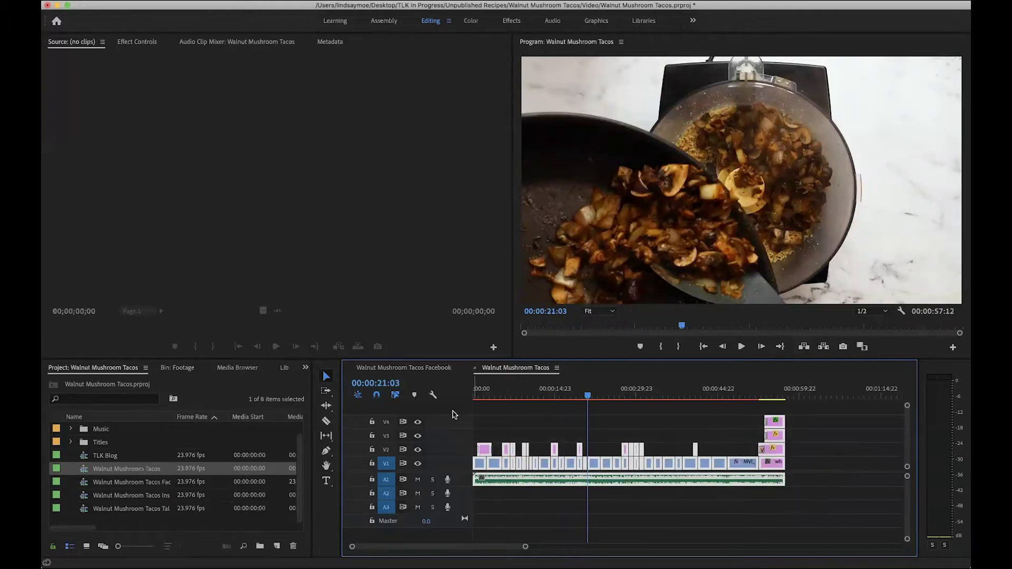
pyautogui.press('super+c')
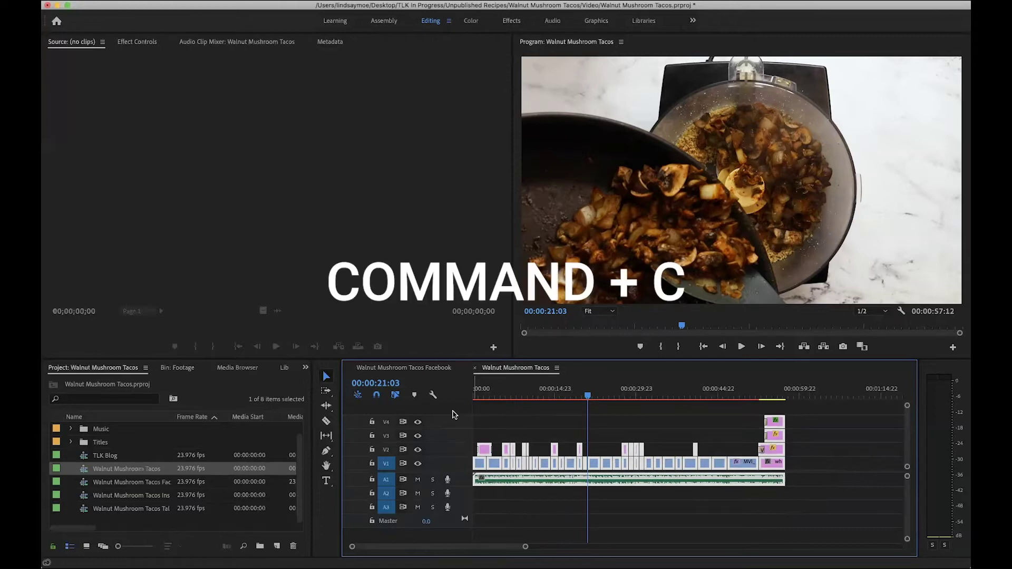
pyautogui.click(412, 368)
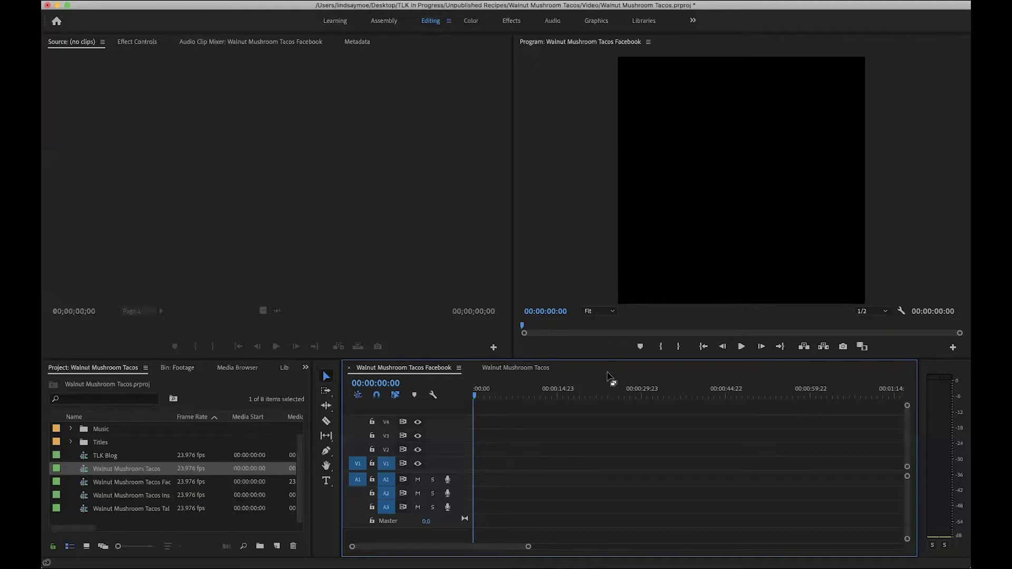
# Step: Paste the copied taco edit at 00:00:00:00 in the Facebook sequence, running to 00:00:57:12
pyautogui.click(487, 396)
pyautogui.moveTo(487, 396); pyautogui.dragTo(475, 396)
pyautogui.press('super+v')
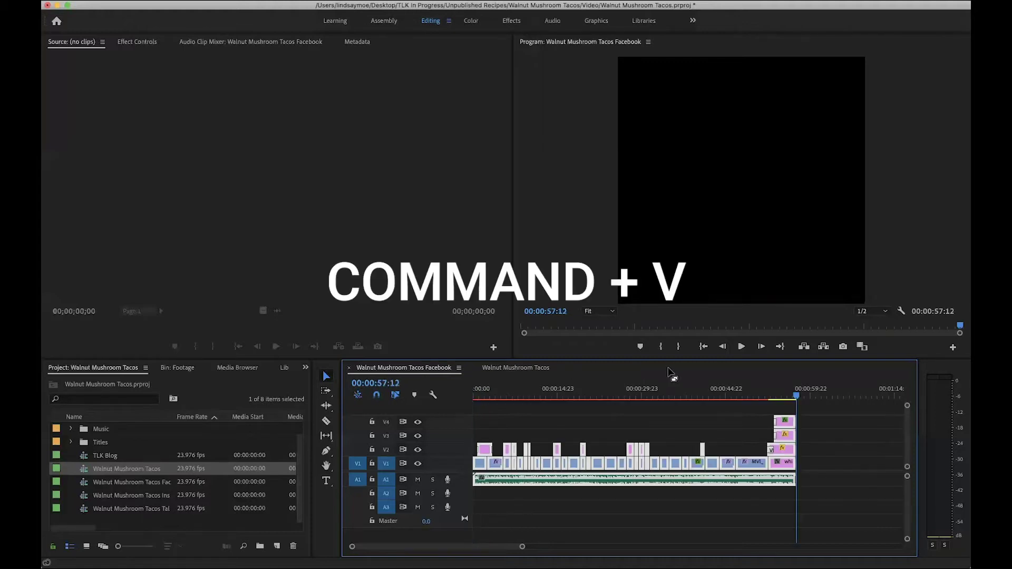
pyautogui.moveTo(697, 393); pyautogui.dragTo(485, 396)
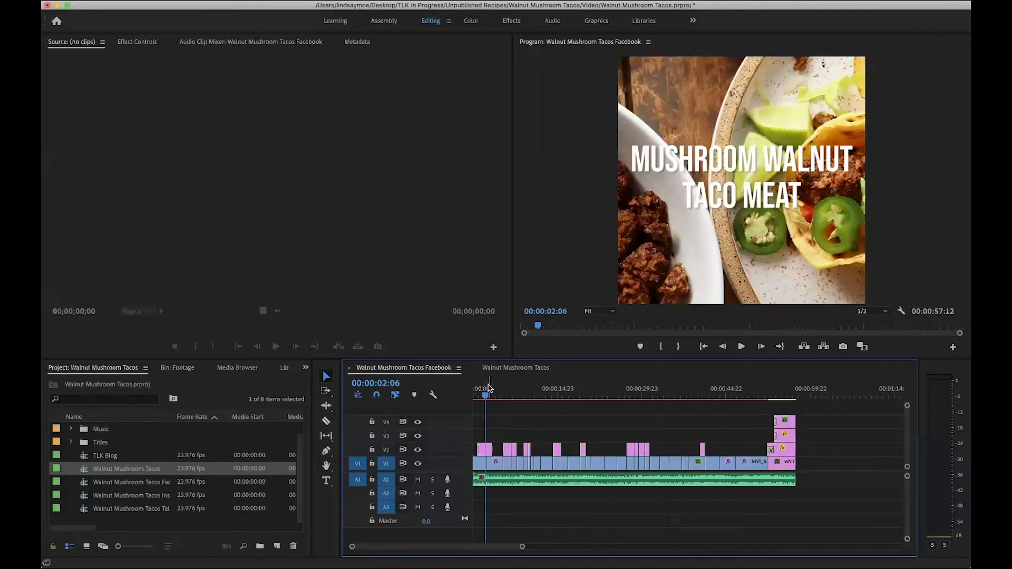
pyautogui.click(476, 396)
pyautogui.moveTo(476, 396); pyautogui.dragTo(632, 398)
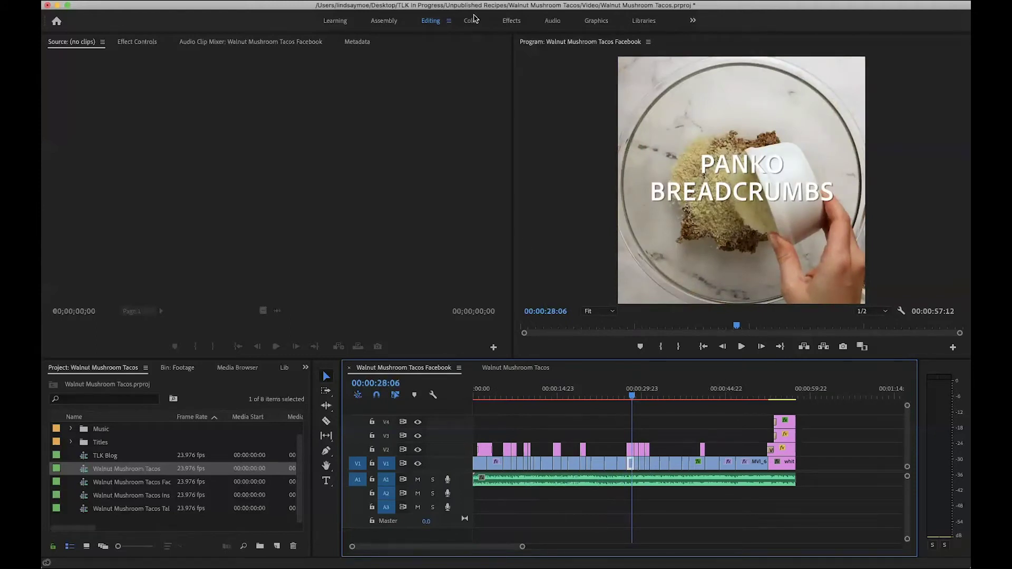
pyautogui.click(508, 21)
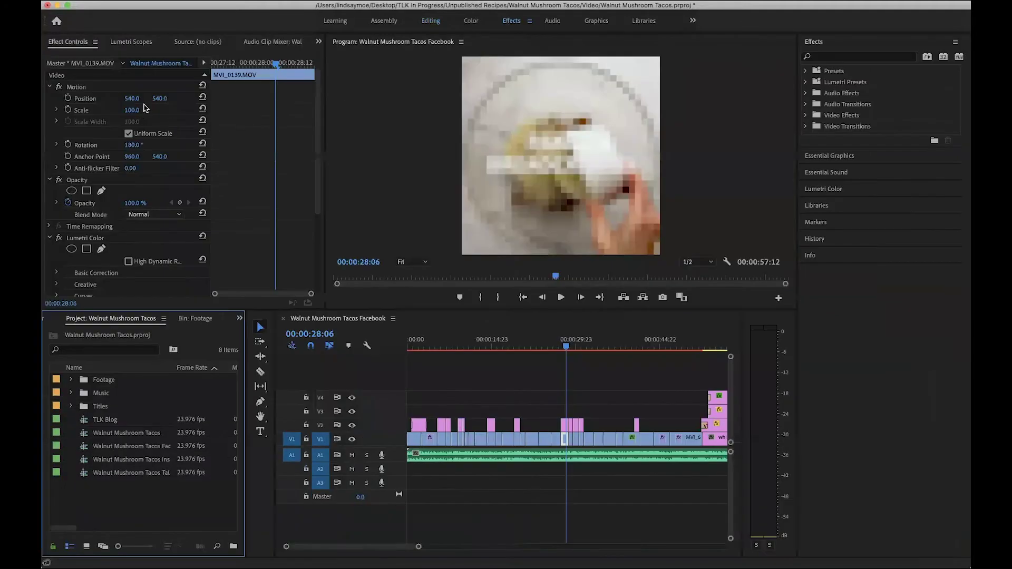
pyautogui.moveTo(149, 102)
pyautogui.mouseDown()
pyautogui.moveTo(169, 102)
pyautogui.moveTo(150, 102)
pyautogui.mouseUp()
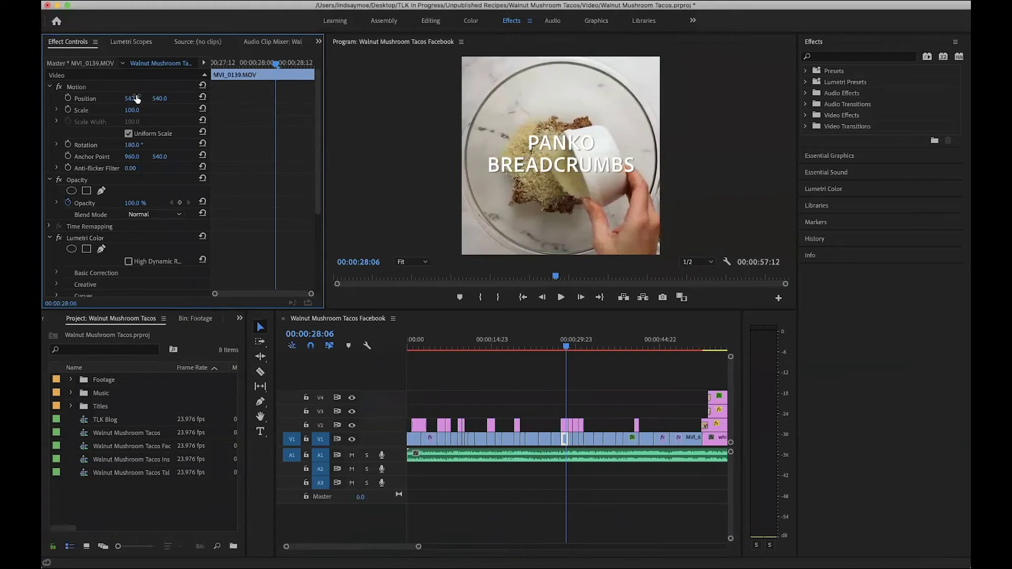
pyautogui.click(427, 22)
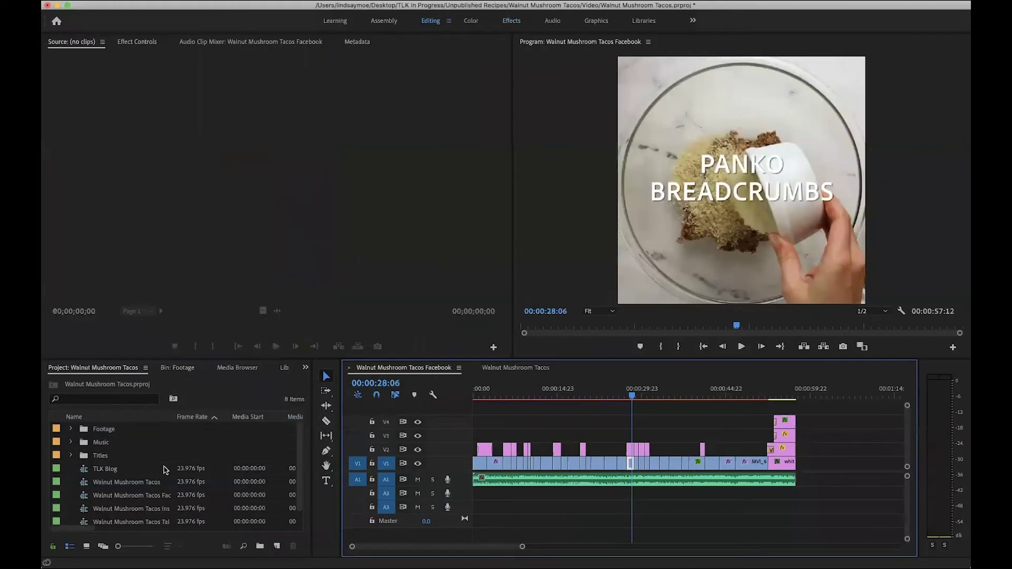
# Step: Duplicate the Facebook sequence and rename the copy 'Walnut Mushroom Tacos Tall Video Pin Demo'
pyautogui.click(85, 499)
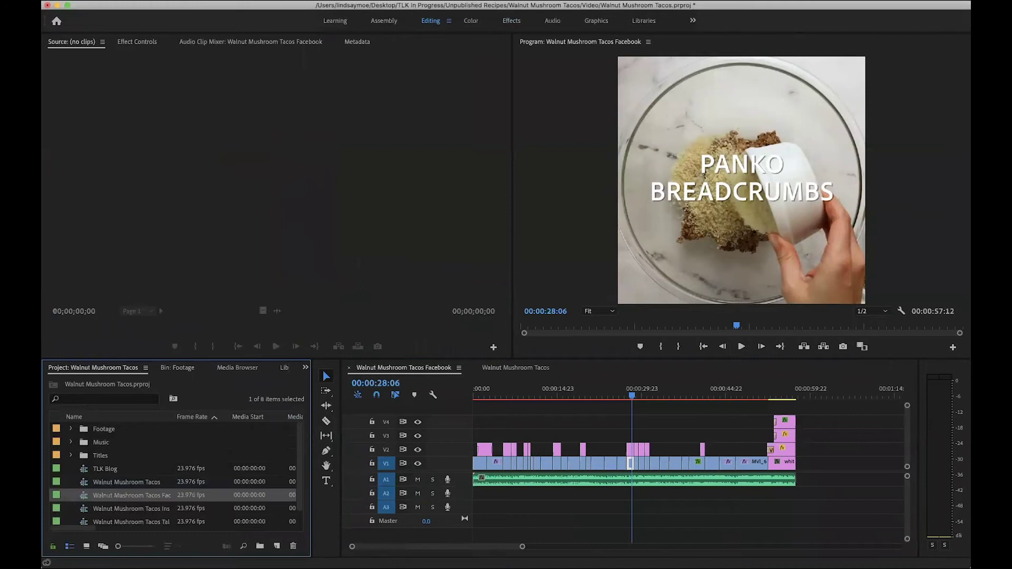
pyautogui.click(159, 0)
pyautogui.click(174, 127)
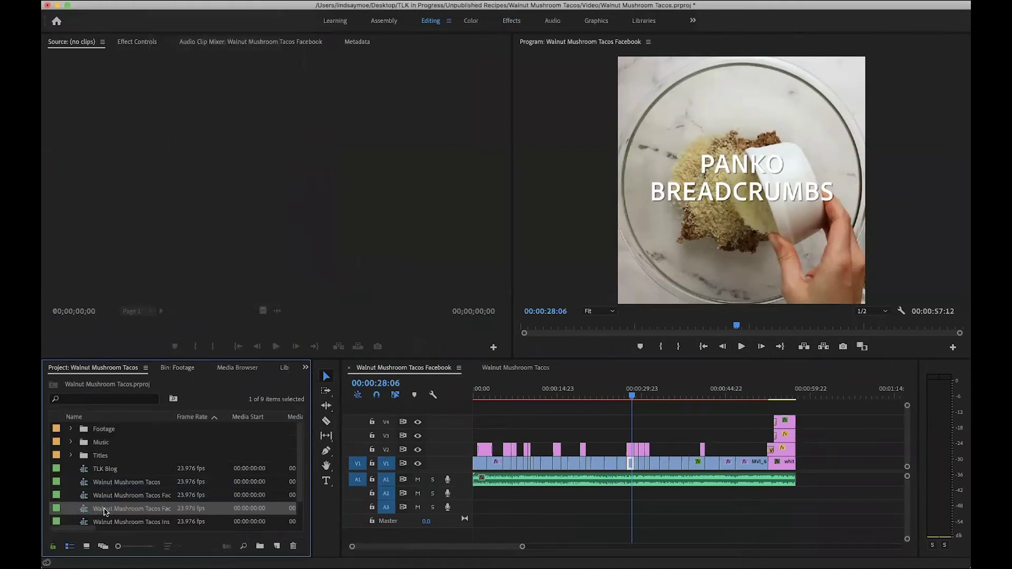
pyautogui.click(105, 508)
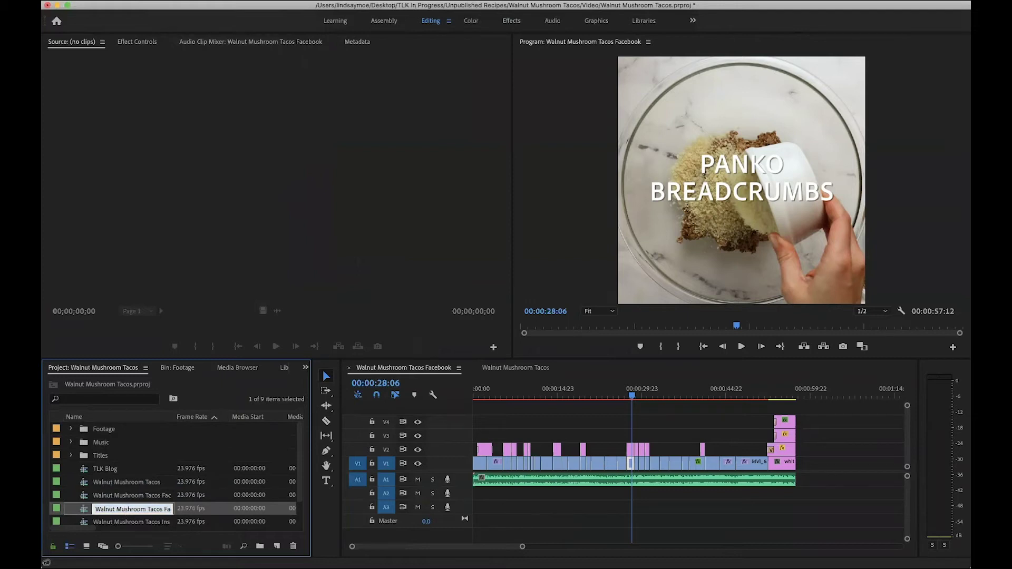
pyautogui.press('Right')
pyautogui.press('BackSpace')
pyautogui.press('BackSpace')
pyautogui.press('BackSpace')
pyautogui.press('BackSpace')
pyautogui.press('BackSpace')
pyautogui.press('BackSpace')
pyautogui.press('BackSpace')
pyautogui.press('BackSpace')
pyautogui.press('BackSpace')
pyautogui.press('BackSpace')
pyautogui.press('BackSpace')
pyautogui.press('BackSpace')
pyautogui.press('BackSpace')
pyautogui.write('Tall Video Pin Demo')
pyautogui.press('Tab')
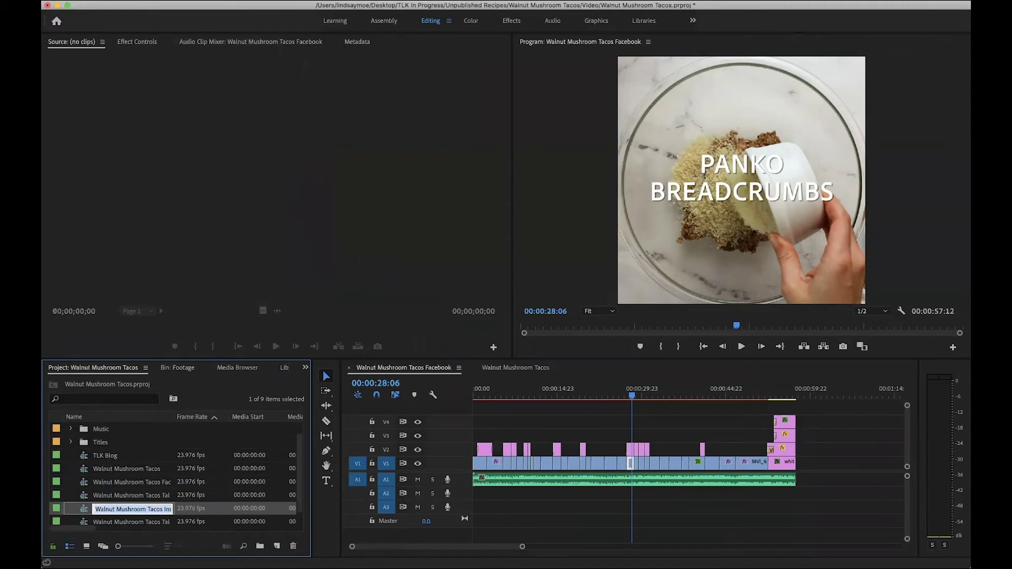
# Step: Open the Tall Video Pin Demo sequence in the timeline at the MUSHROOMS shot
pyautogui.doubleClick(86, 495)
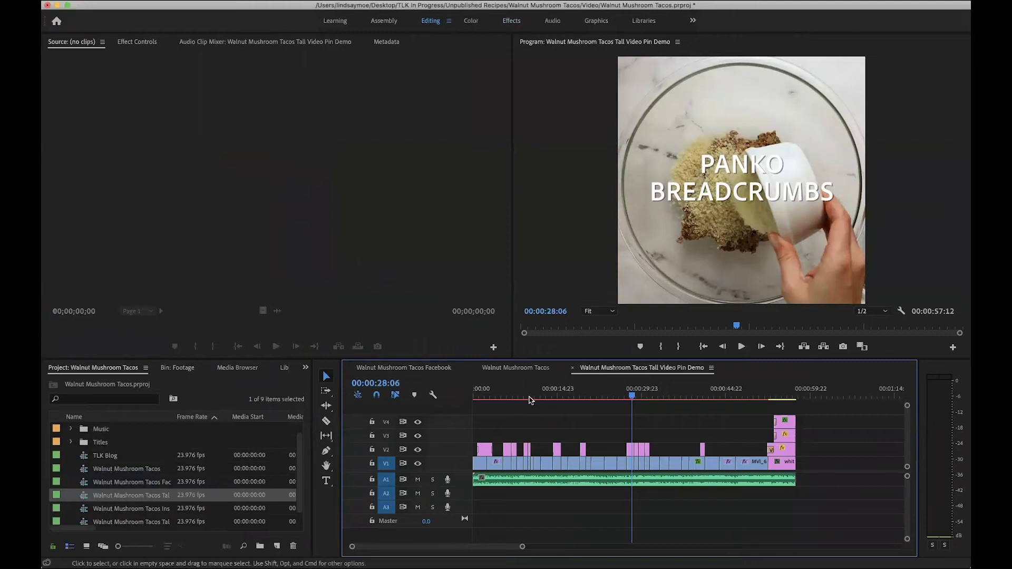
pyautogui.click(531, 398)
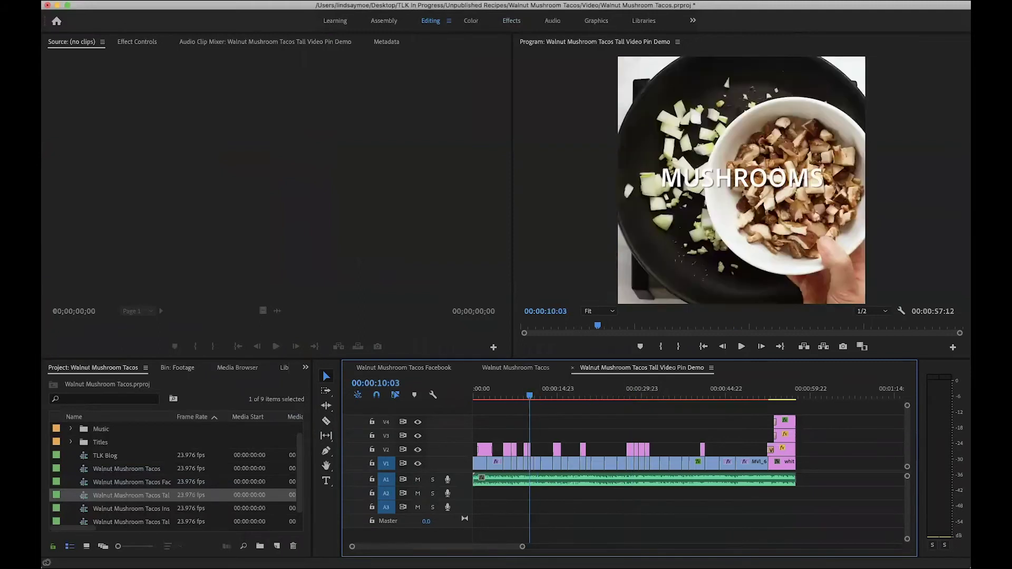
pyautogui.click(85, 496)
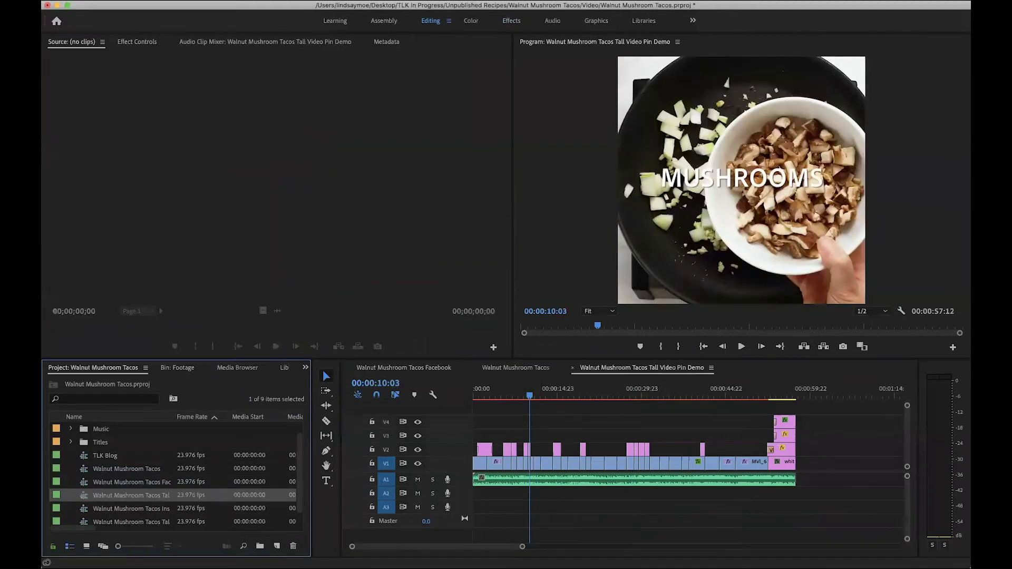
# Step: Set the Tall Video Pin Demo sequence frame size to 1080 × 2160, deleting its previews
pyautogui.click(216, 0)
pyautogui.click(220, 7)
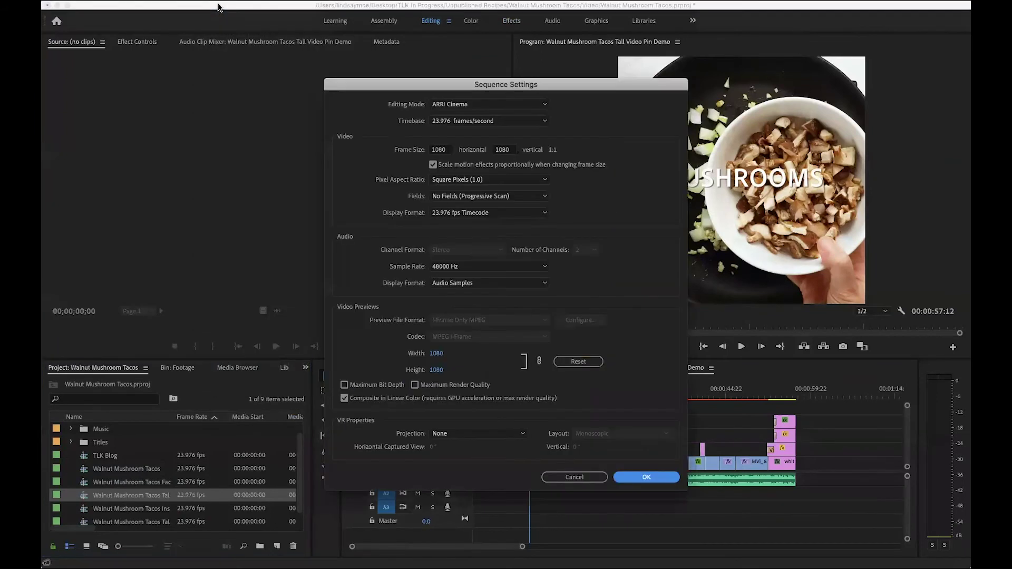
pyautogui.click(506, 150)
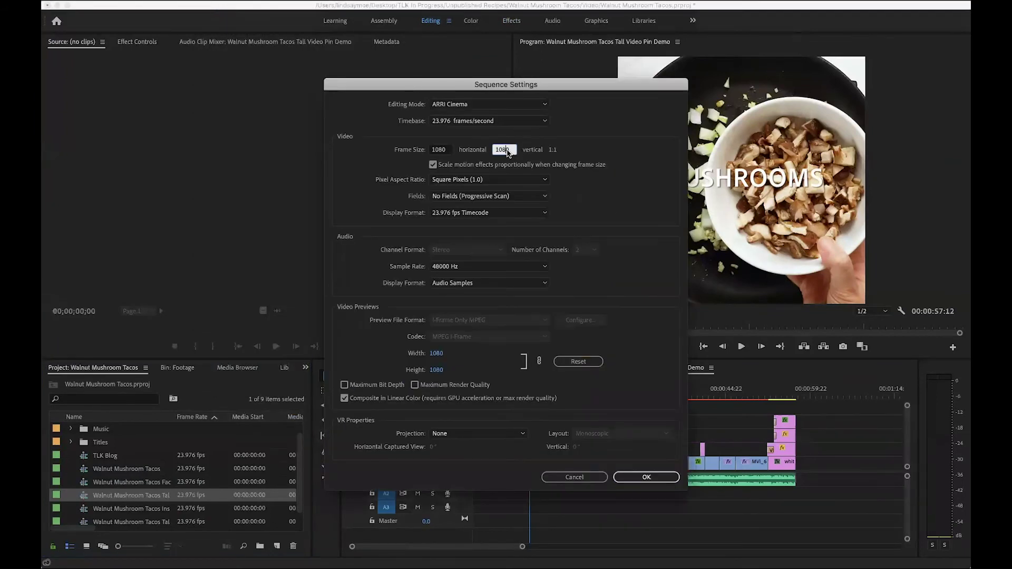
pyautogui.write('216')
pyautogui.press('Return')
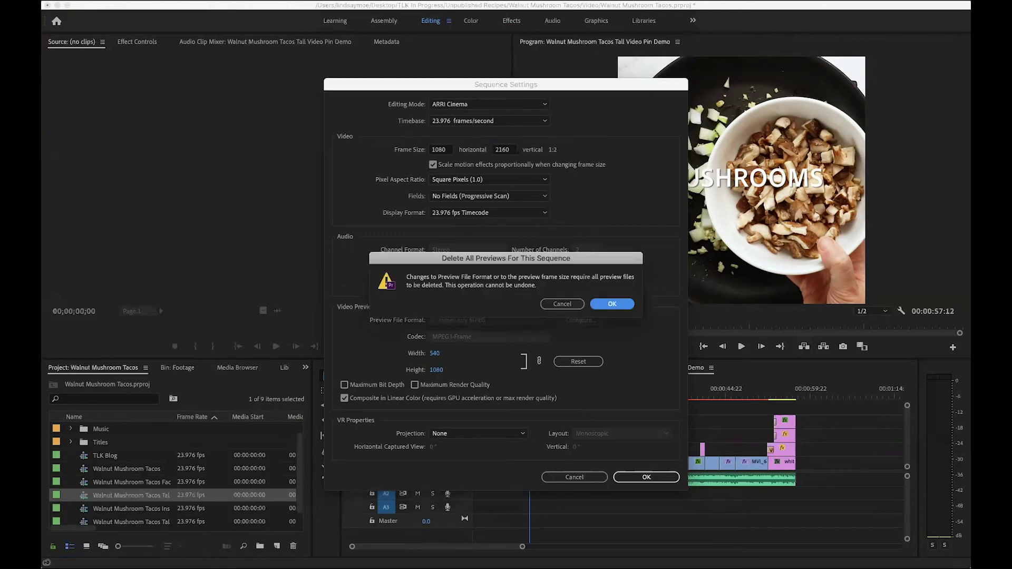
pyautogui.click(613, 305)
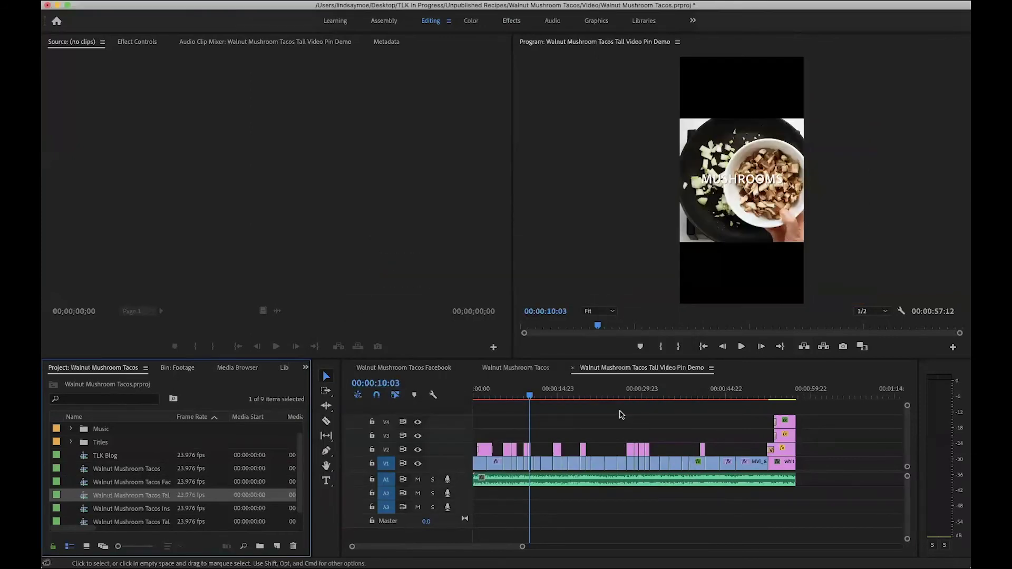
pyautogui.click(530, 467)
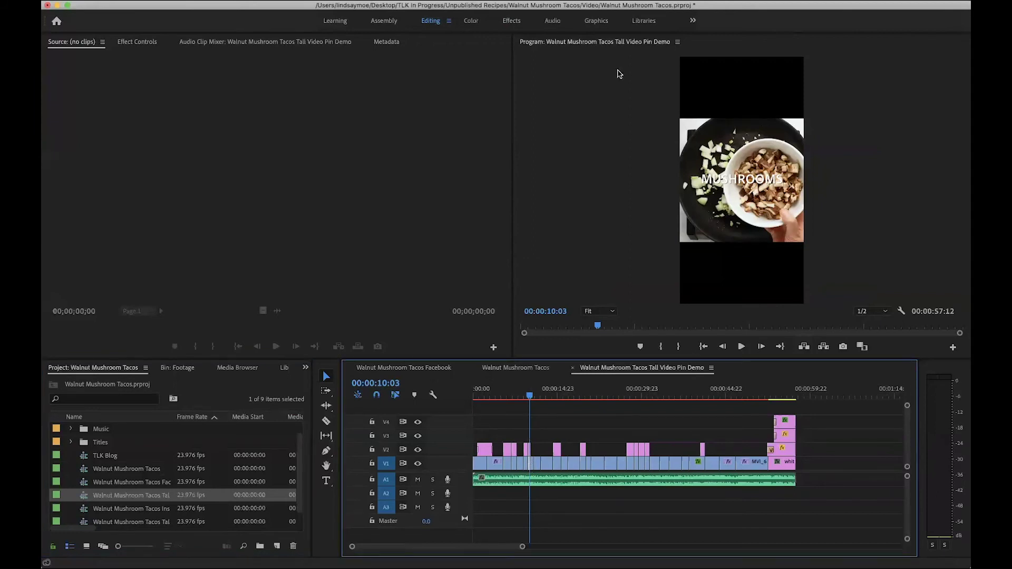